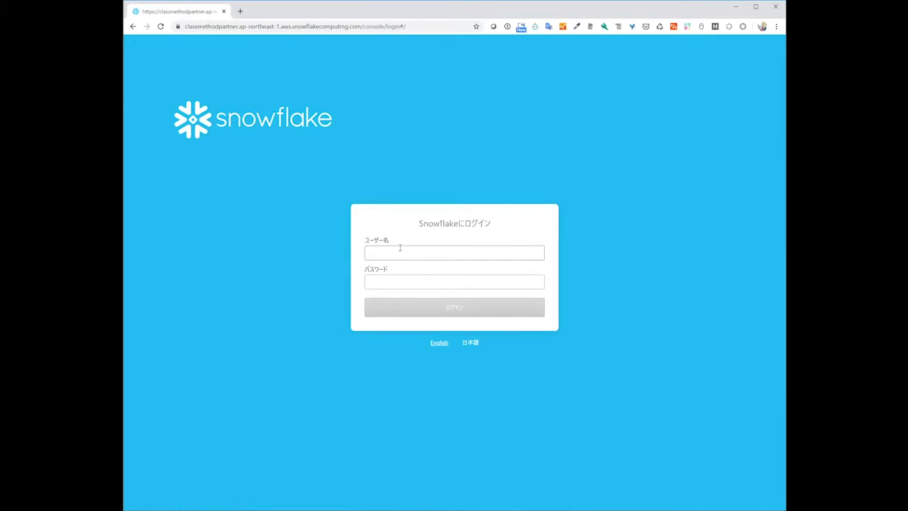
Step: Log in to Snowflake by filling in the saved username and account password
{"action": "left_click", "coordinate": [400, 247]}
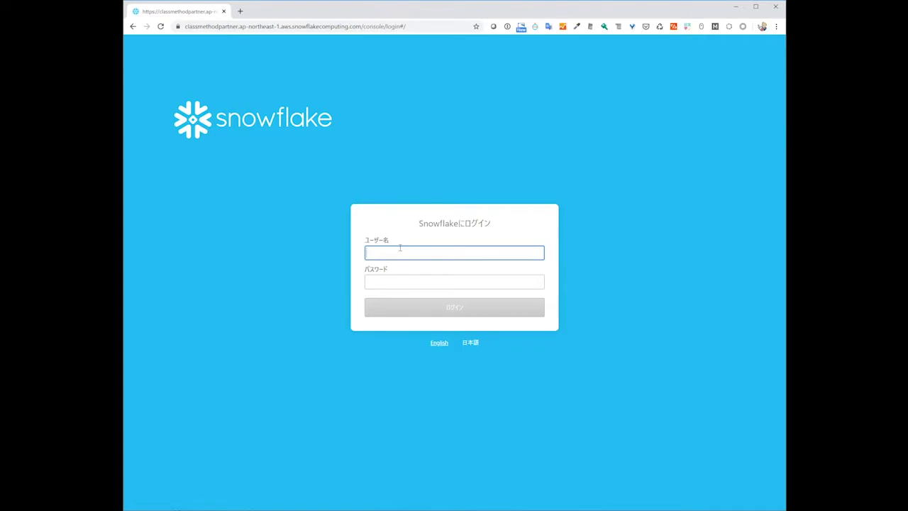
{"action": "key", "text": "ctrl+backslash"}
{"action": "key", "text": "Return"}
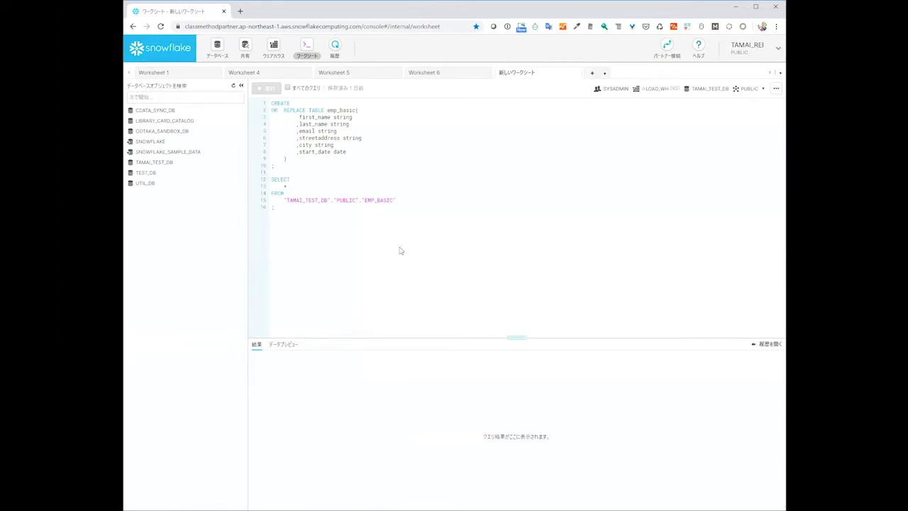
Step: Switch the session's active role to SYSADMIN
{"action": "left_click", "coordinate": [744, 59]}
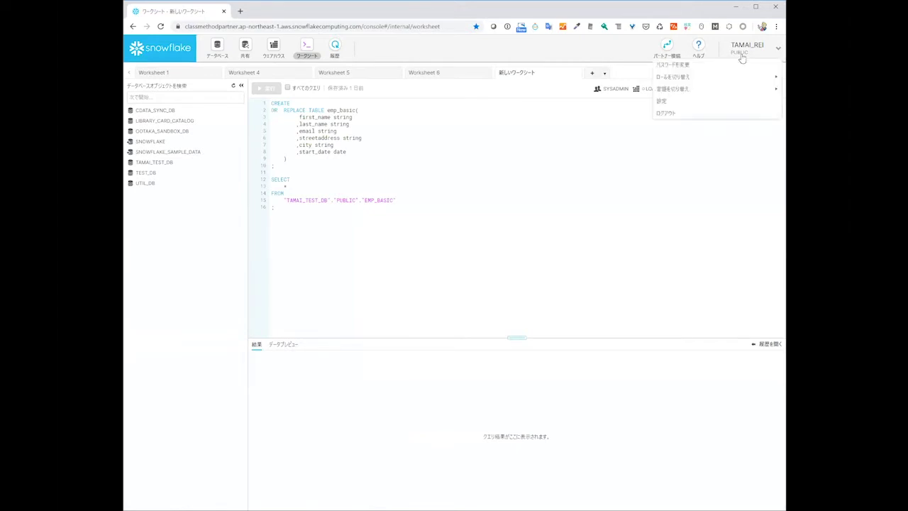
{"action": "mouse_move", "coordinate": [708, 83]}
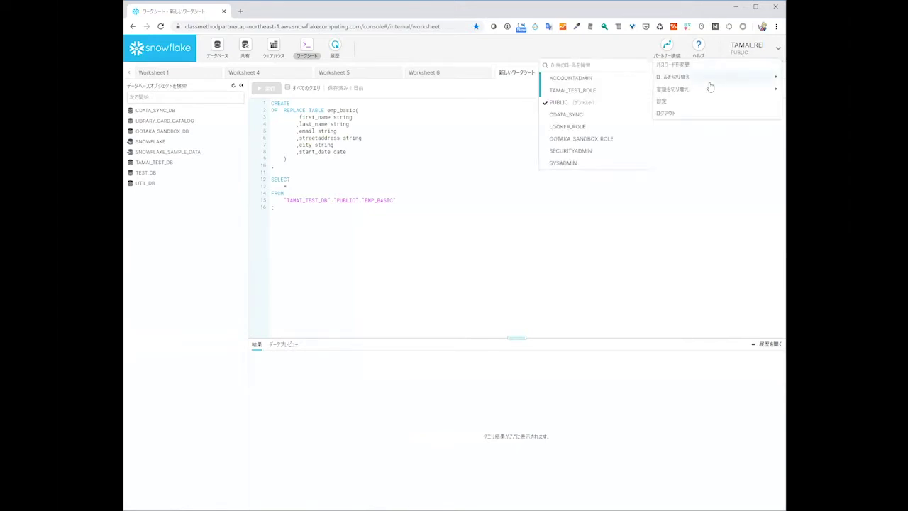
{"action": "left_click", "coordinate": [569, 164]}
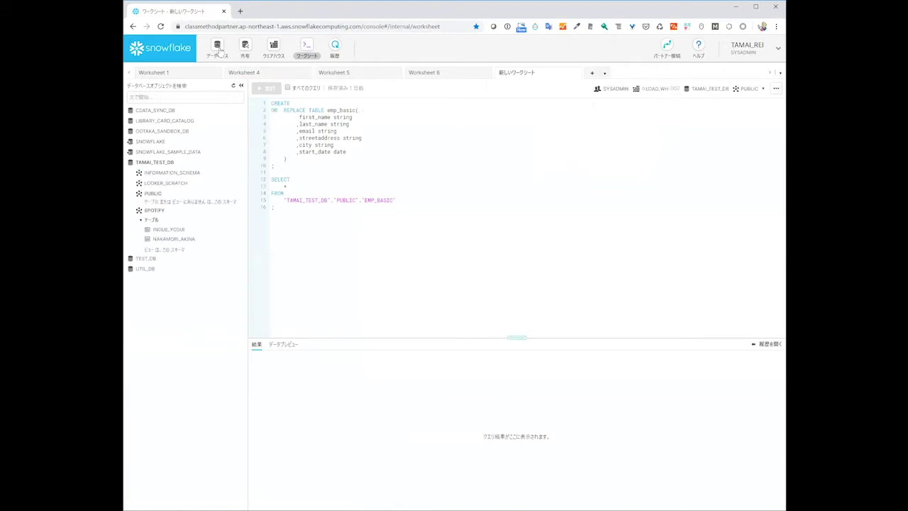
Step: Open the TAMAI_TEST_DB database to show its list of tables
{"action": "left_click", "coordinate": [220, 48]}
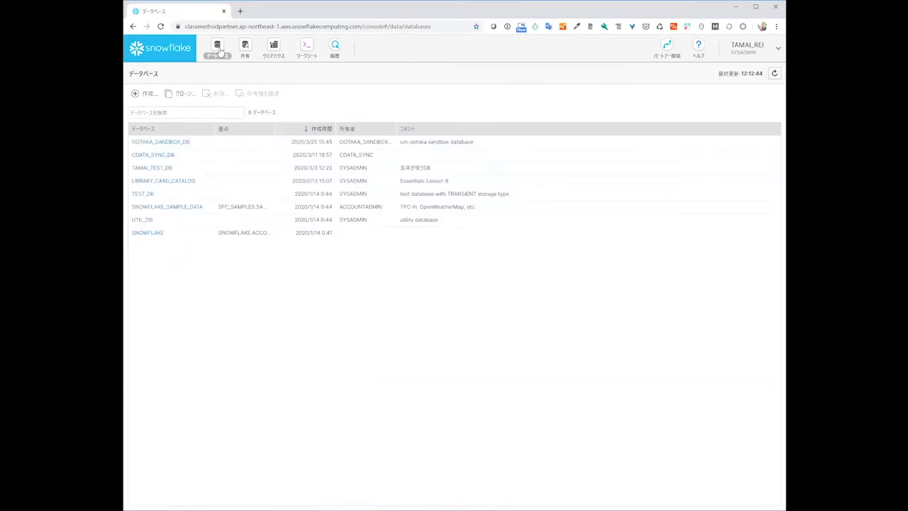
{"action": "left_click", "coordinate": [163, 168]}
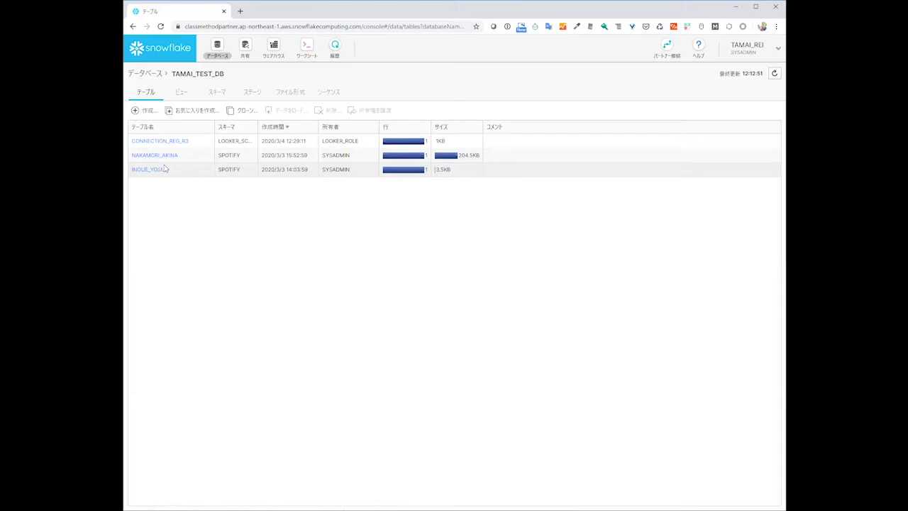
{"action": "key", "text": "ctrl+plus"}
{"action": "key", "text": "ctrl+plus"}
{"action": "key", "text": "ctrl+plus"}
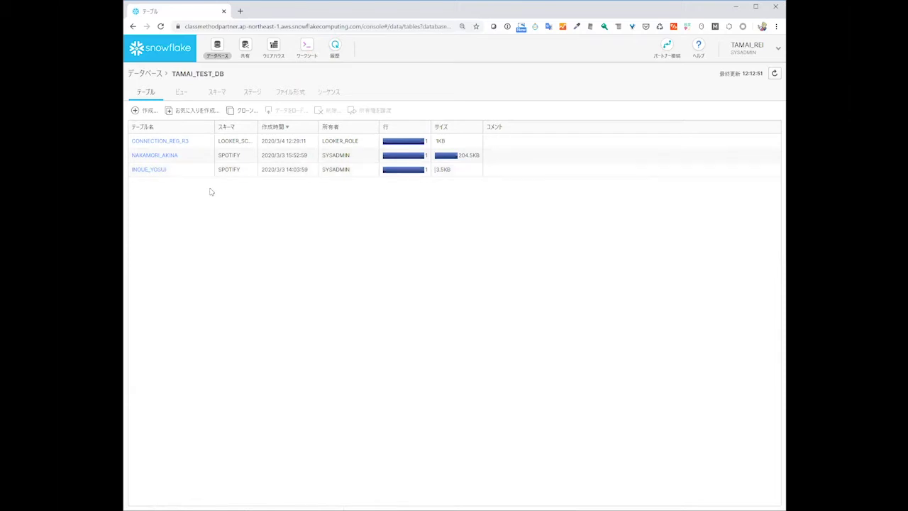
{"action": "key", "text": "ctrl+plus"}
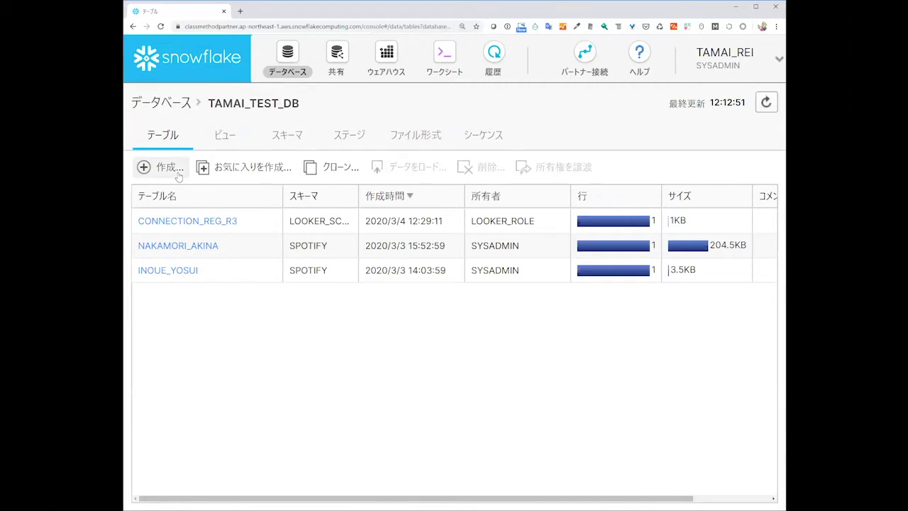
{"action": "left_click", "coordinate": [178, 176]}
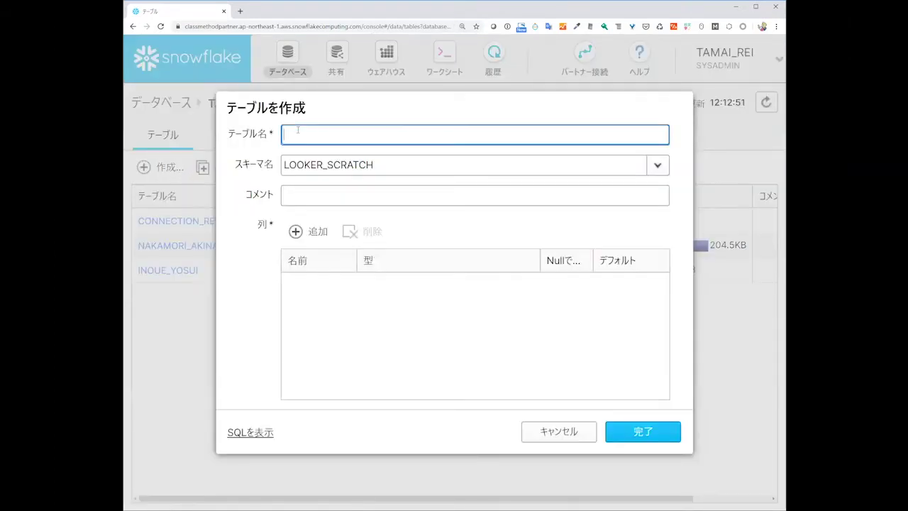
{"action": "left_click", "coordinate": [315, 165]}
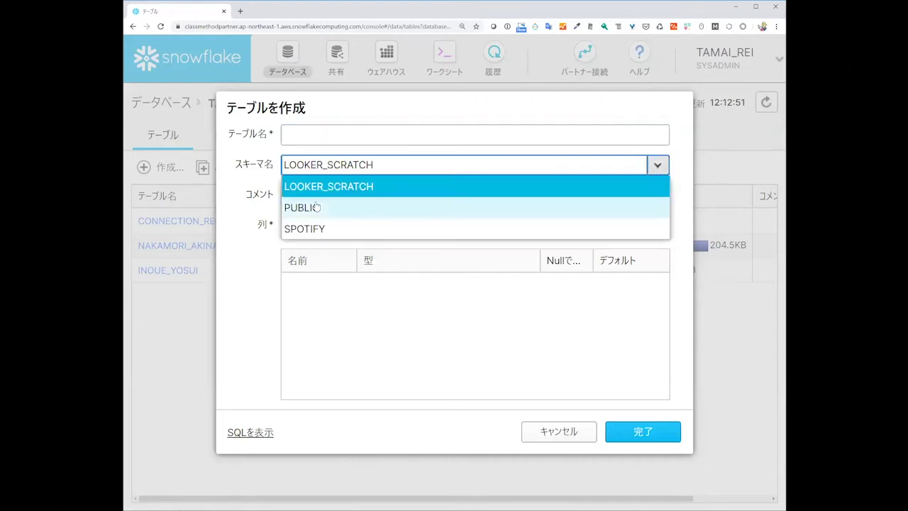
{"action": "left_click", "coordinate": [316, 203]}
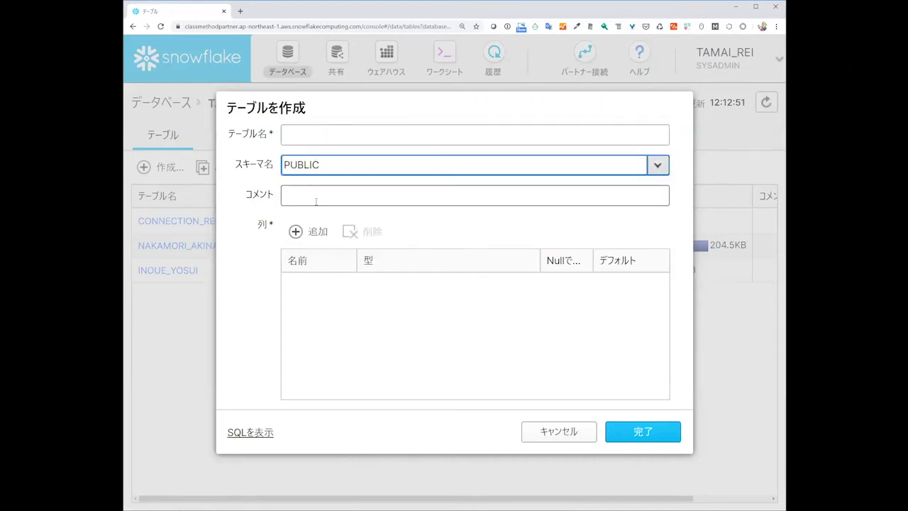
{"action": "left_click", "coordinate": [317, 201]}
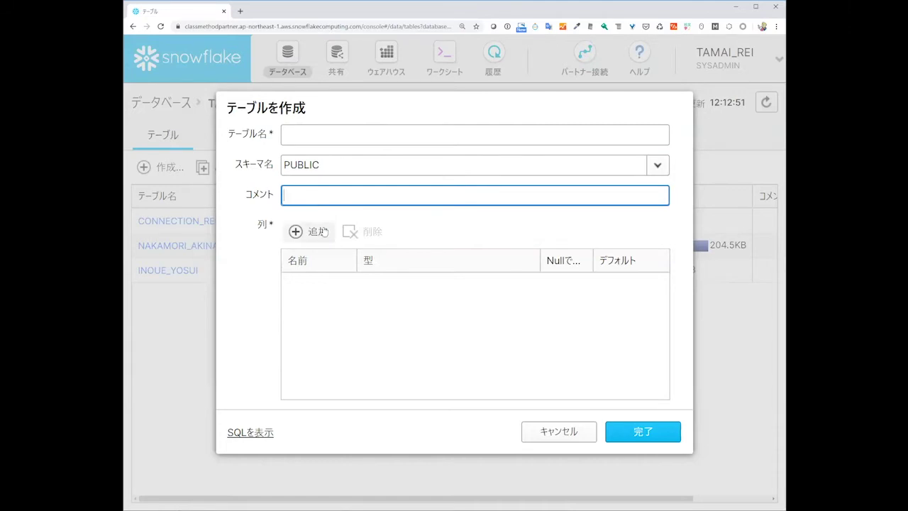
{"action": "left_click", "coordinate": [324, 231]}
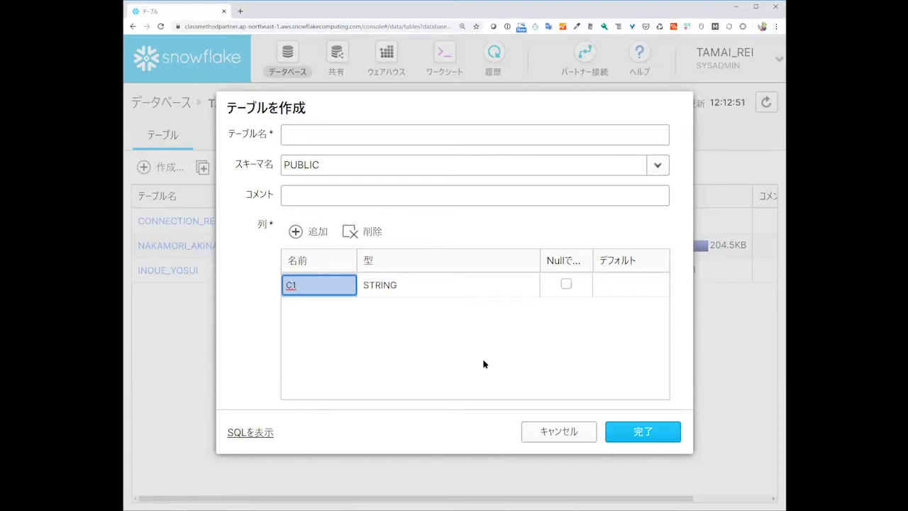
{"action": "left_click", "coordinate": [536, 444]}
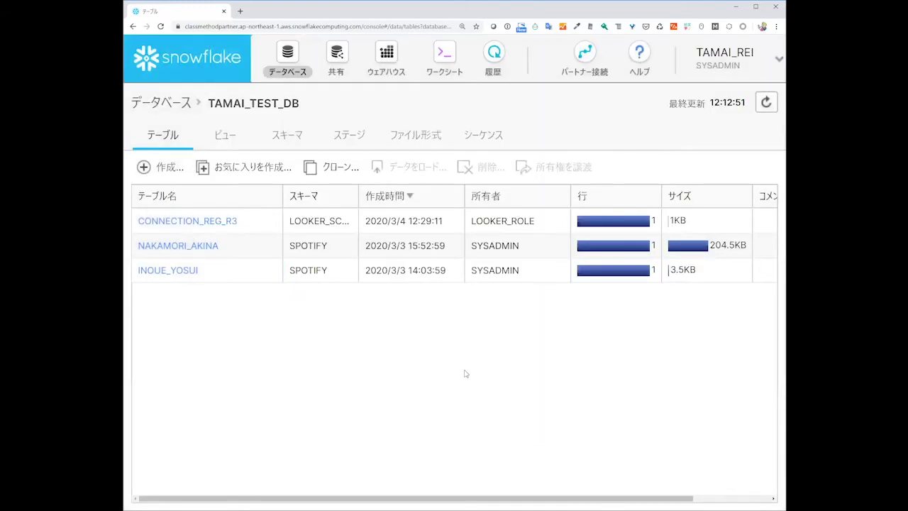
Step: In the worksheet, run only the CREATE OR REPLACE TABLE statement for emp_basic
{"action": "key", "text": "ctrl+minus"}
{"action": "key", "text": "ctrl+minus"}
{"action": "key", "text": "ctrl+minus"}
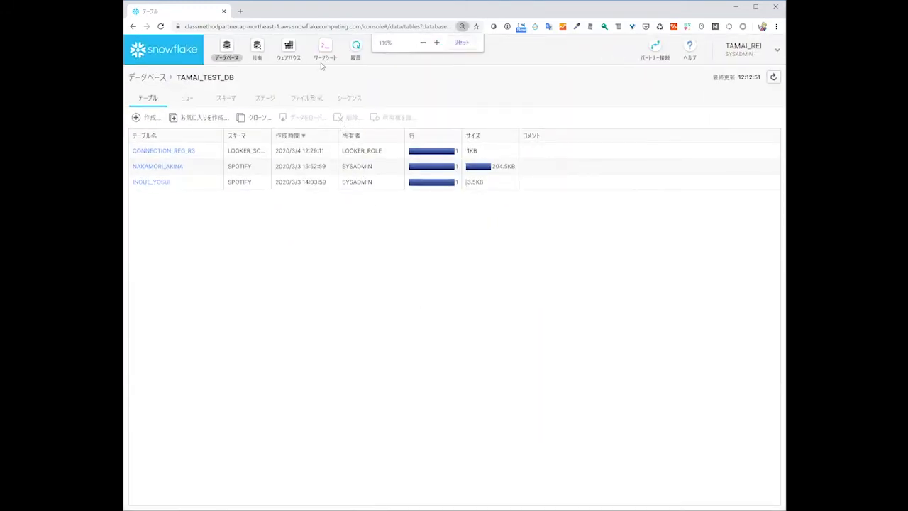
{"action": "left_click", "coordinate": [322, 63]}
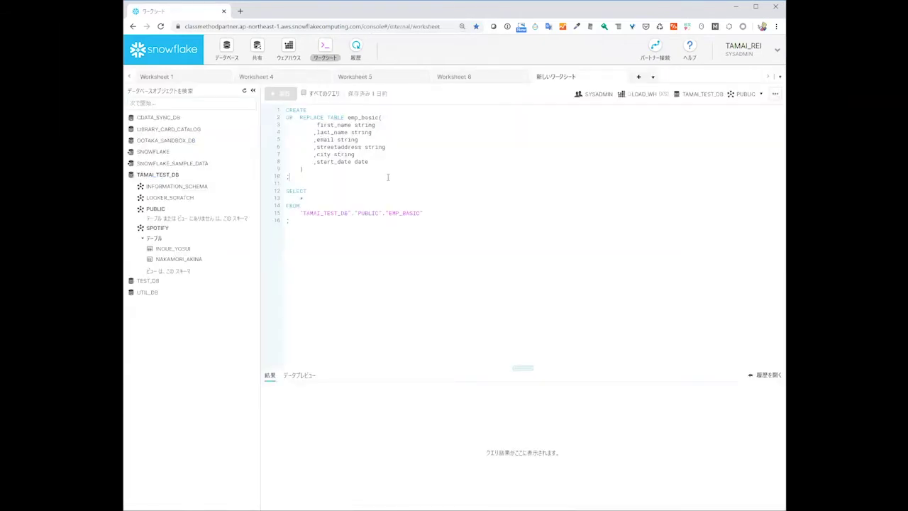
{"action": "key", "text": "ctrl+shift+Home"}
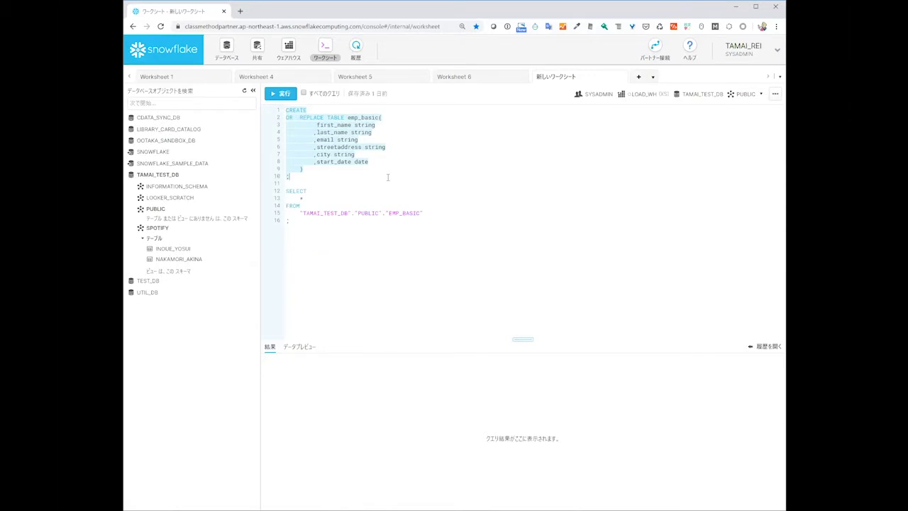
{"action": "key", "text": "ctrl+plus"}
{"action": "key", "text": "ctrl+plus"}
{"action": "key", "text": "ctrl+plus"}
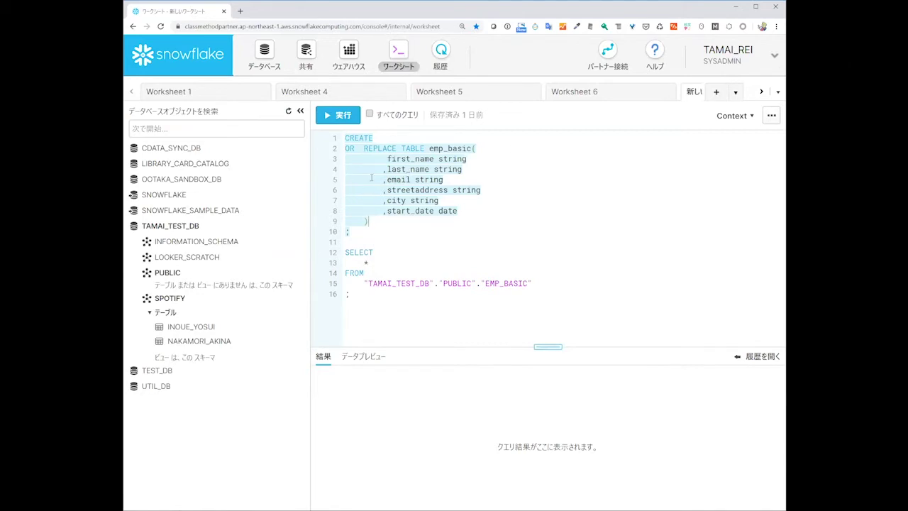
{"action": "left_click", "coordinate": [343, 118]}
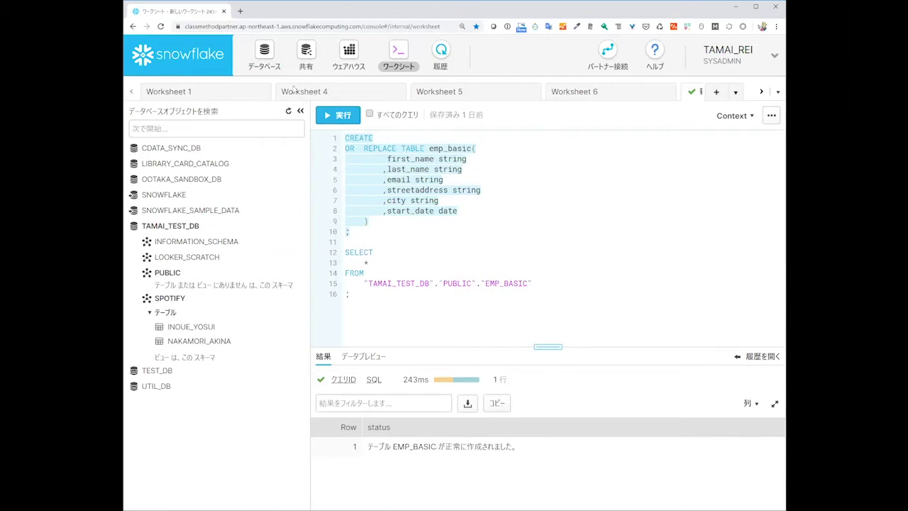
Step: Return to the tables of TAMAI_TEST_DB and open the column details of EMP_BASIC
{"action": "left_click", "coordinate": [270, 63]}
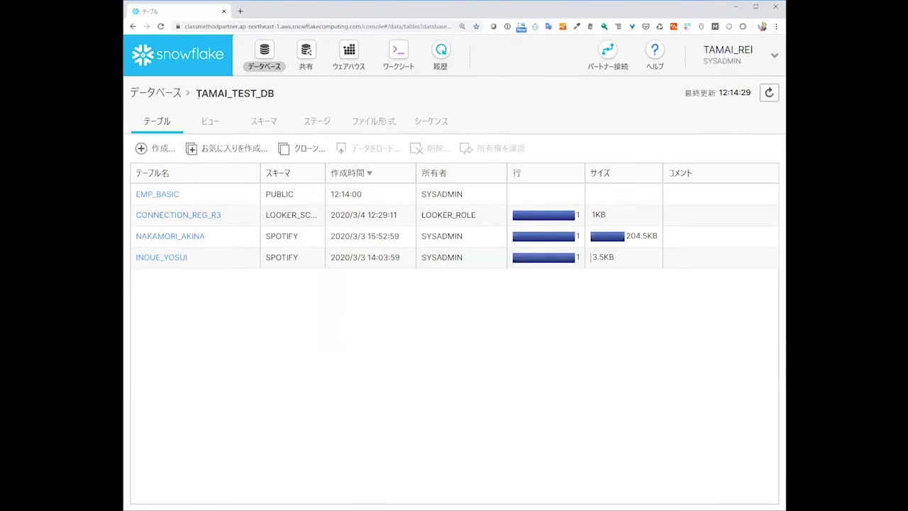
{"action": "double_click", "coordinate": [270, 95]}
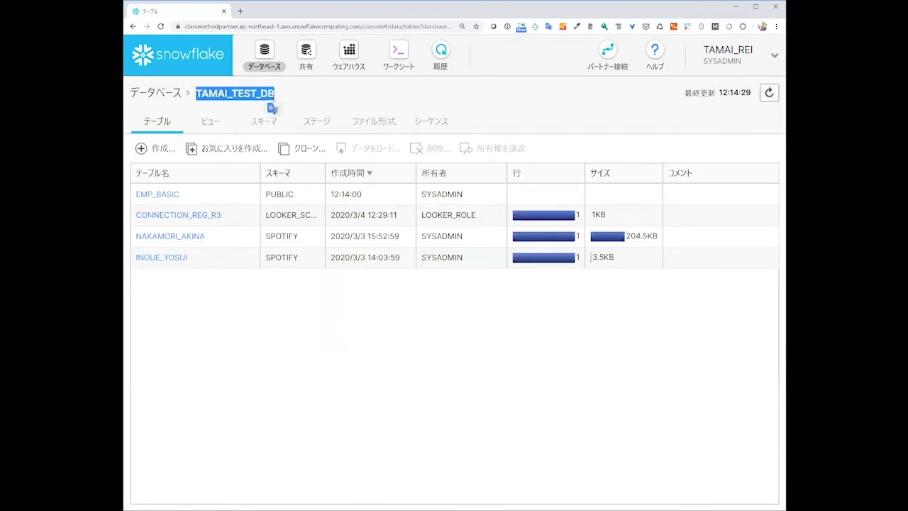
{"action": "left_click", "coordinate": [290, 95]}
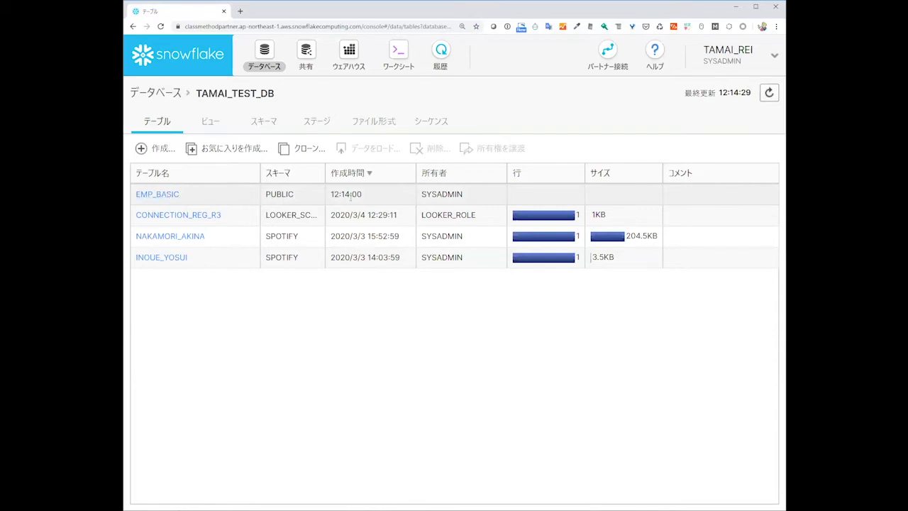
{"action": "left_click", "coordinate": [178, 197]}
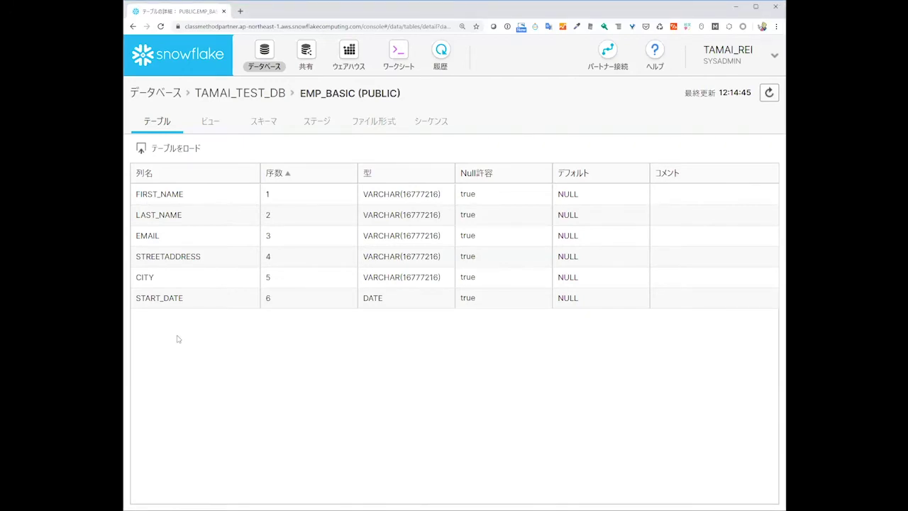
Step: Start loading data into EMP_BASIC and choose DEMO_WH as the warehouse for the load
{"action": "left_click", "coordinate": [192, 152]}
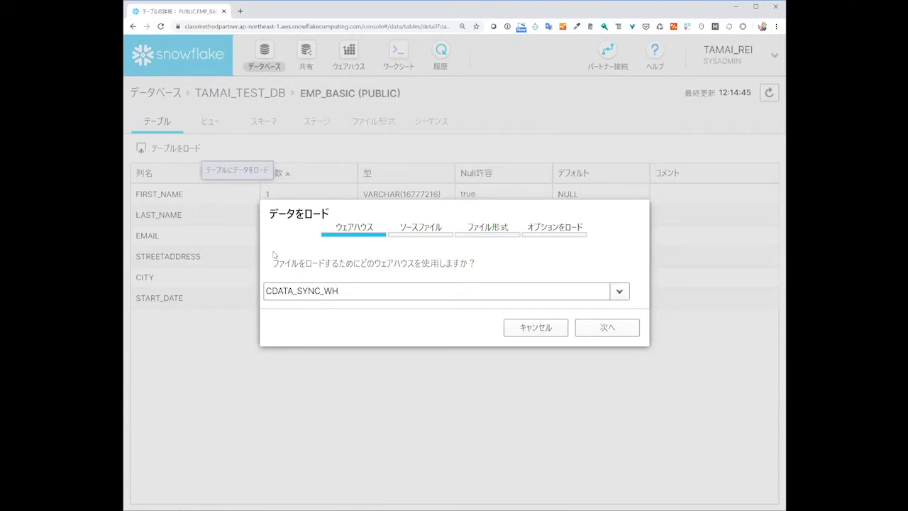
{"action": "left_click", "coordinate": [338, 291]}
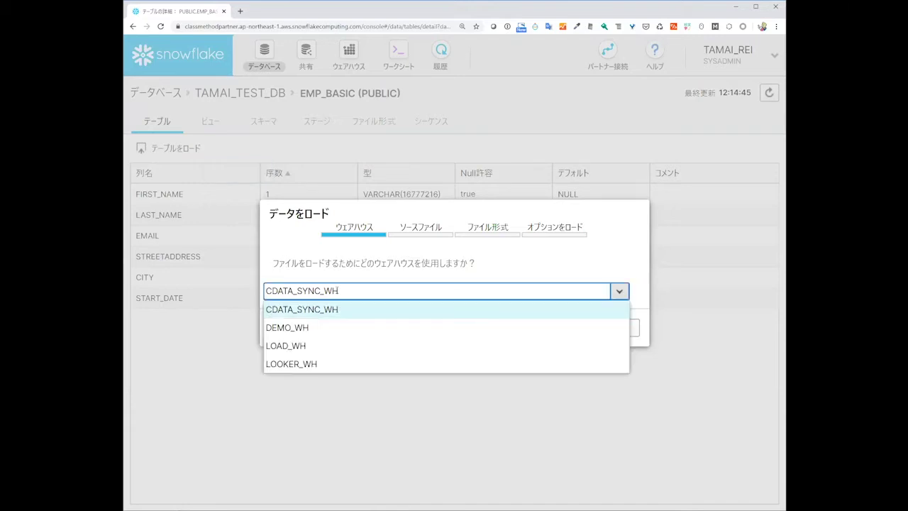
{"action": "left_click", "coordinate": [324, 325]}
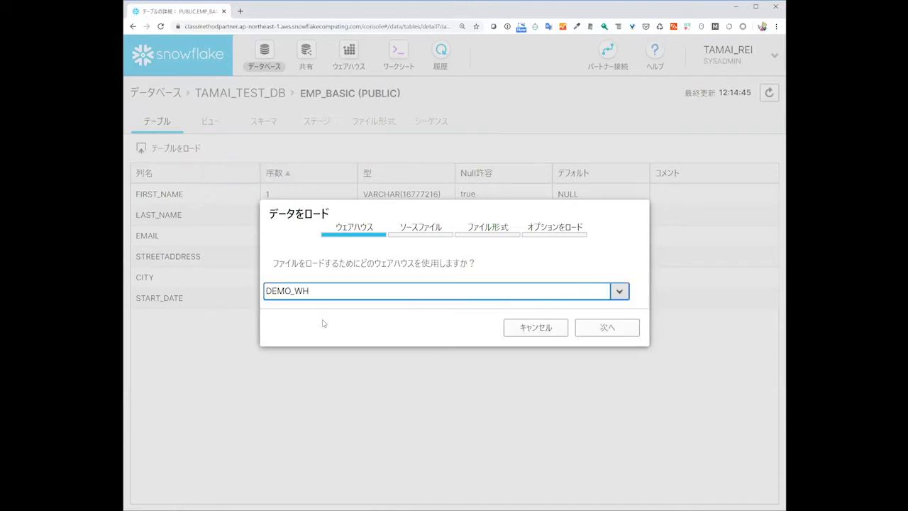
{"action": "left_click", "coordinate": [601, 329]}
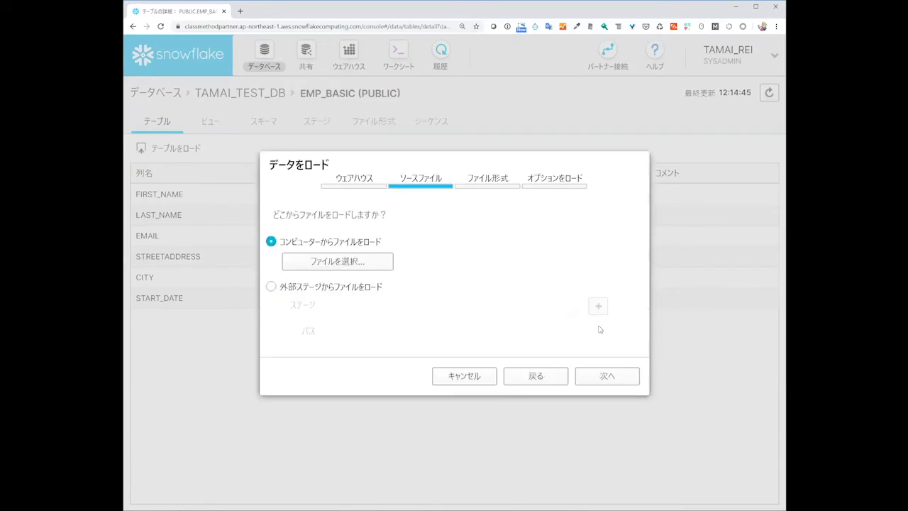
Step: Load employees01.csv from the computer into the EMP_BASIC table and close the load results
{"action": "left_click", "coordinate": [389, 267]}
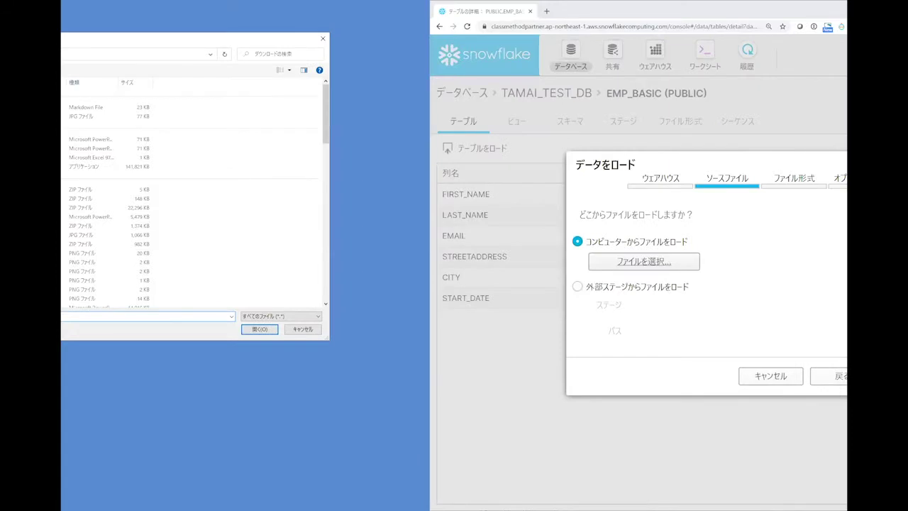
{"action": "key", "text": "Return"}
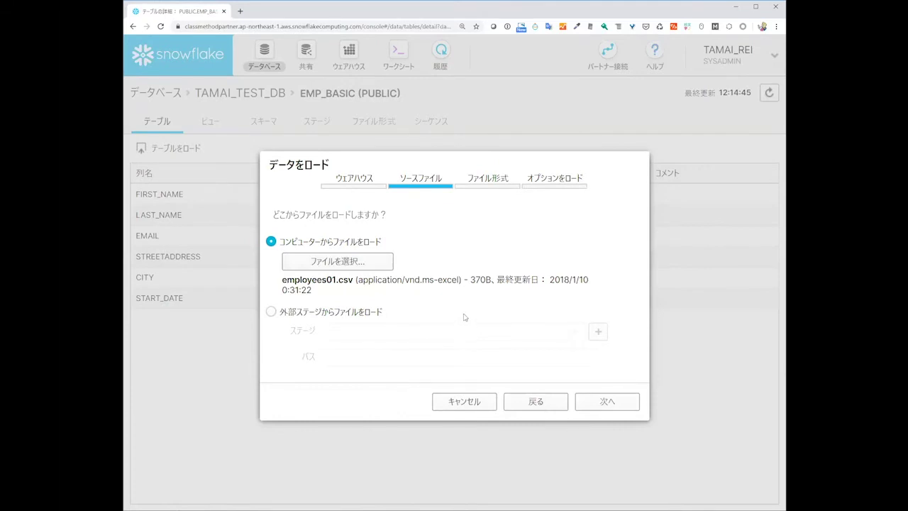
{"action": "left_click", "coordinate": [602, 402]}
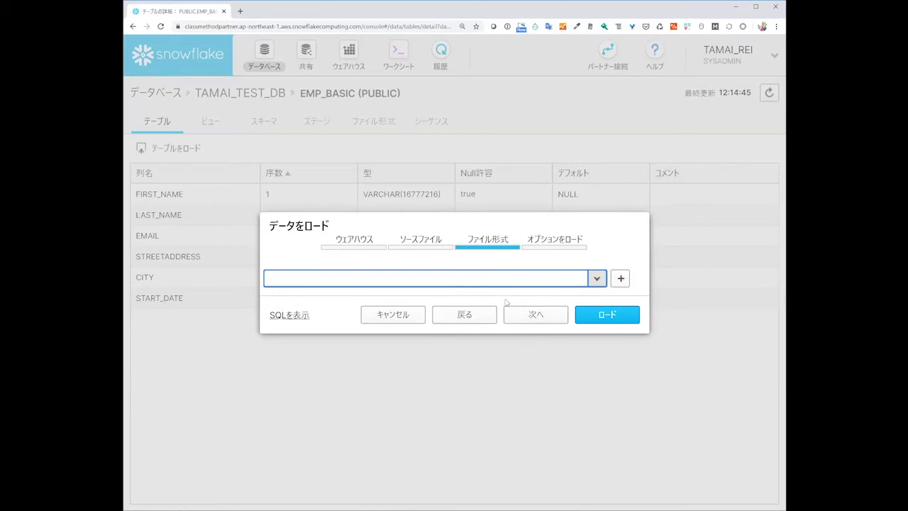
{"action": "left_click", "coordinate": [596, 313]}
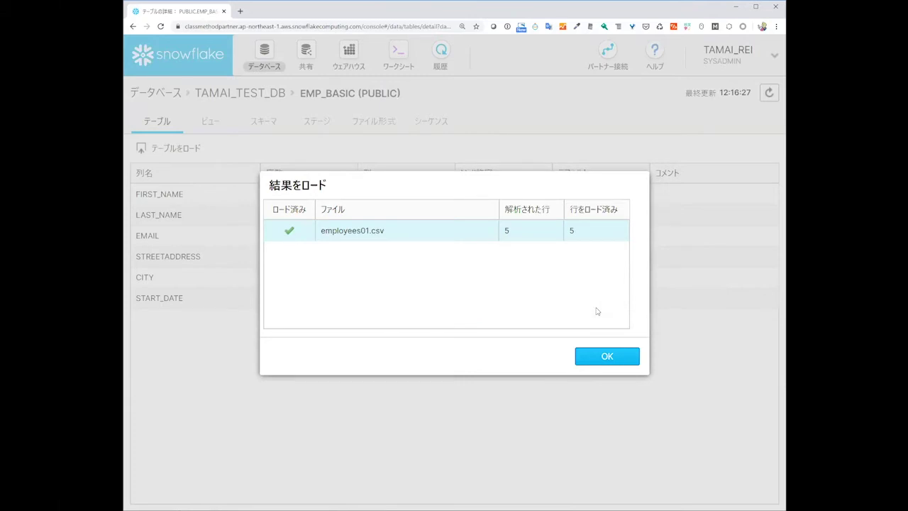
{"action": "left_click", "coordinate": [608, 357]}
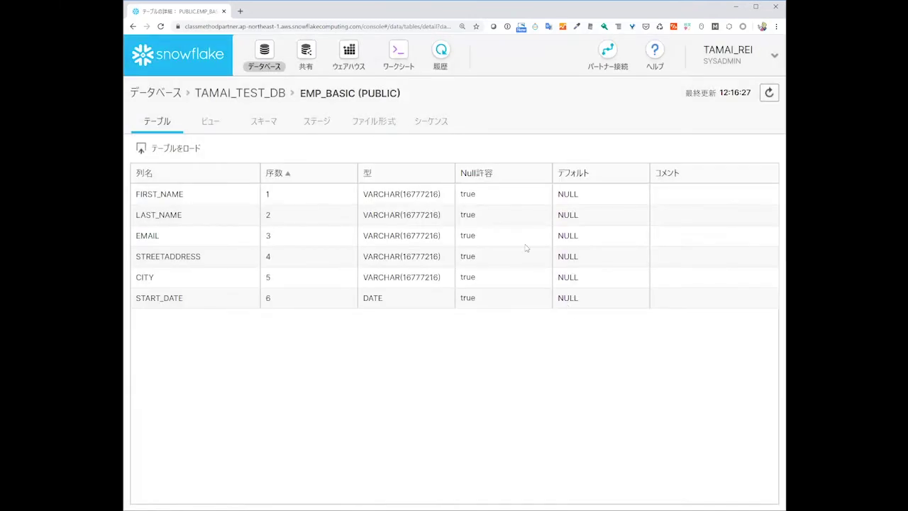
Step: Go back to the worksheet and refresh its database object list
{"action": "left_click", "coordinate": [400, 67]}
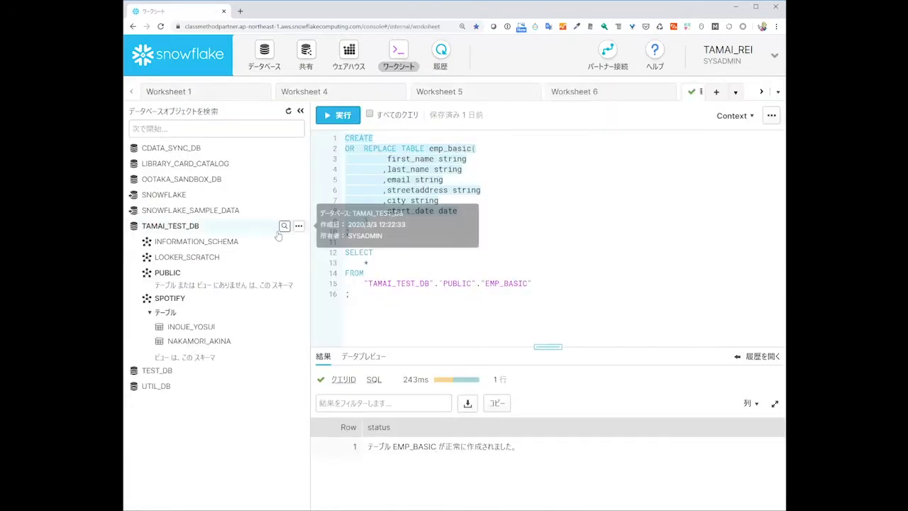
{"action": "left_click", "coordinate": [289, 112]}
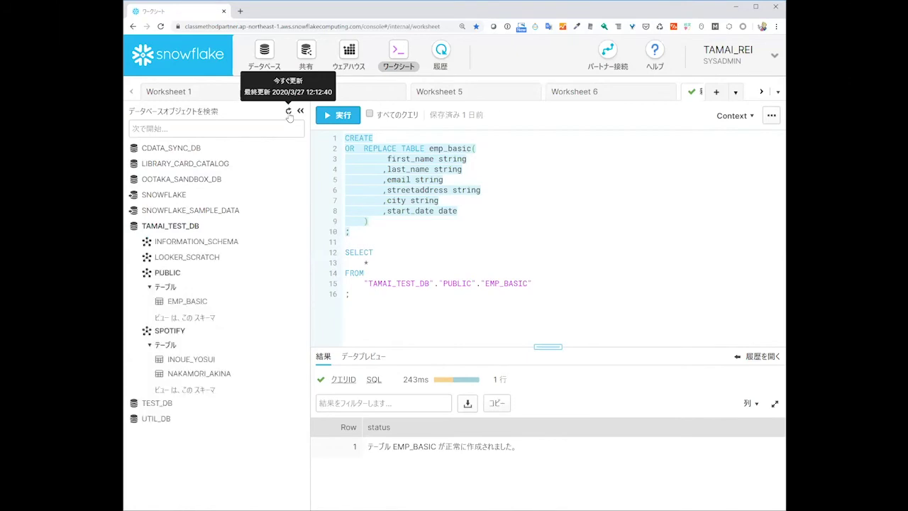
Step: Preview the data of the EMP_BASIC table in the PUBLIC schema of TAMAI_TEST_DB
{"action": "mouse_move", "coordinate": [165, 279]}
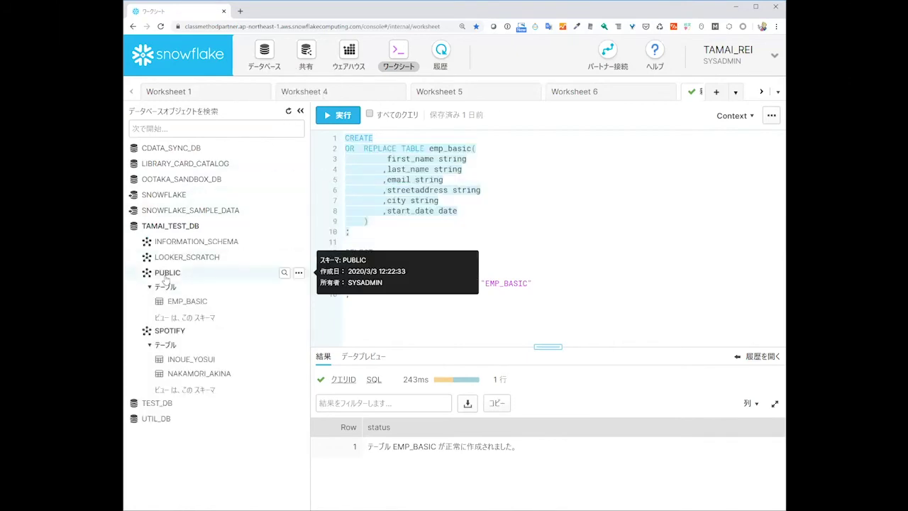
{"action": "key", "text": "ctrl+plus"}
{"action": "key", "text": "ctrl+plus"}
{"action": "key", "text": "ctrl+plus"}
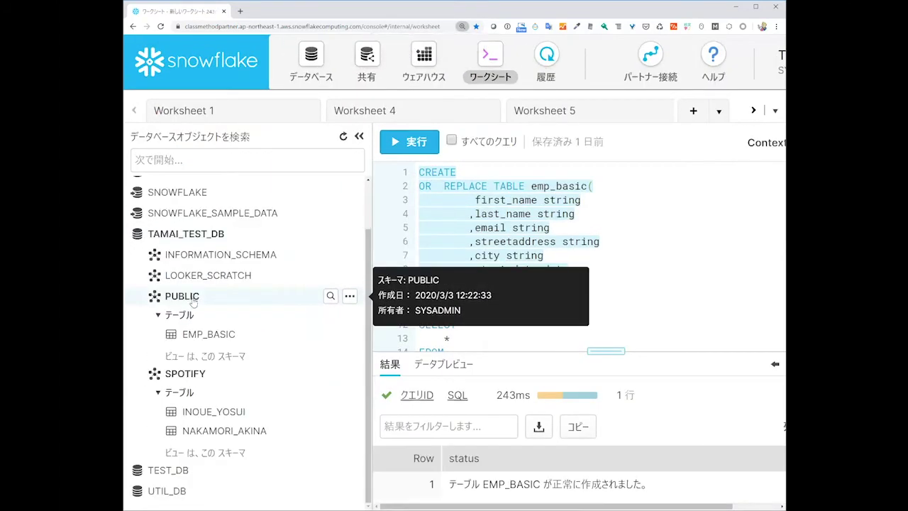
{"action": "mouse_move", "coordinate": [192, 244]}
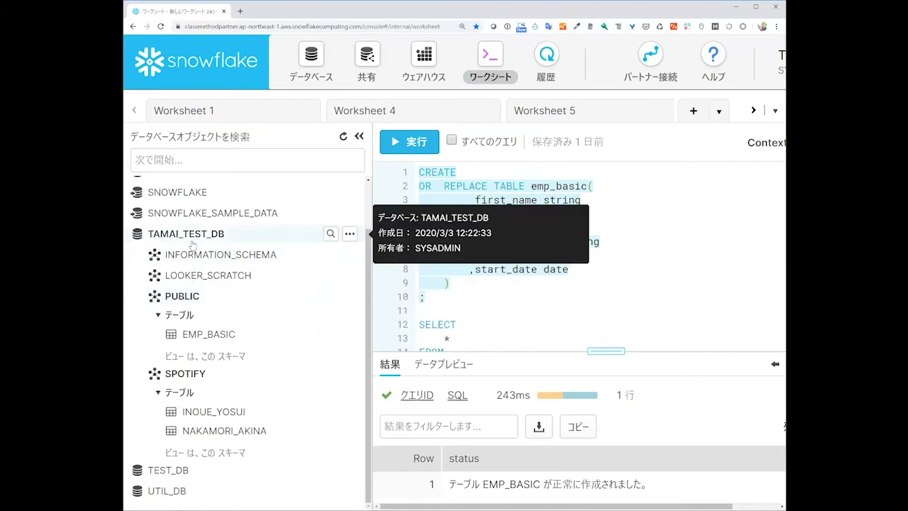
{"action": "mouse_move", "coordinate": [212, 336]}
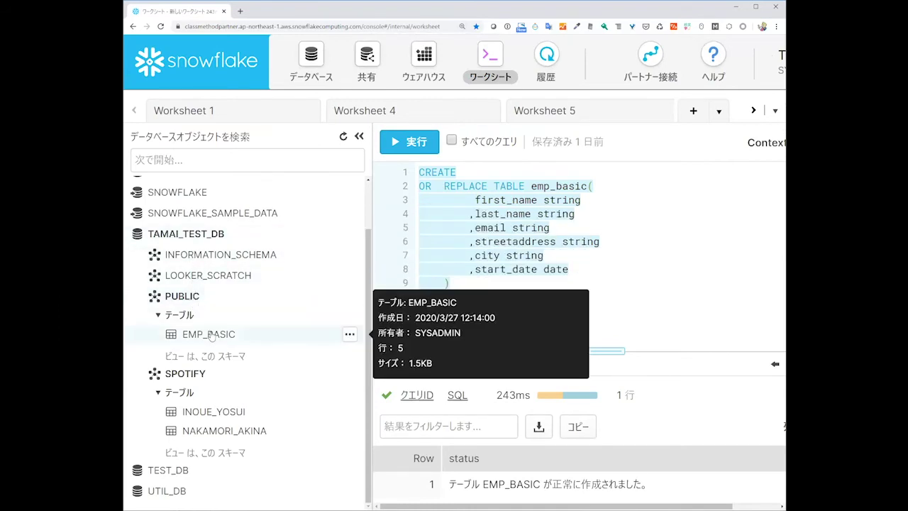
{"action": "left_click", "coordinate": [350, 334]}
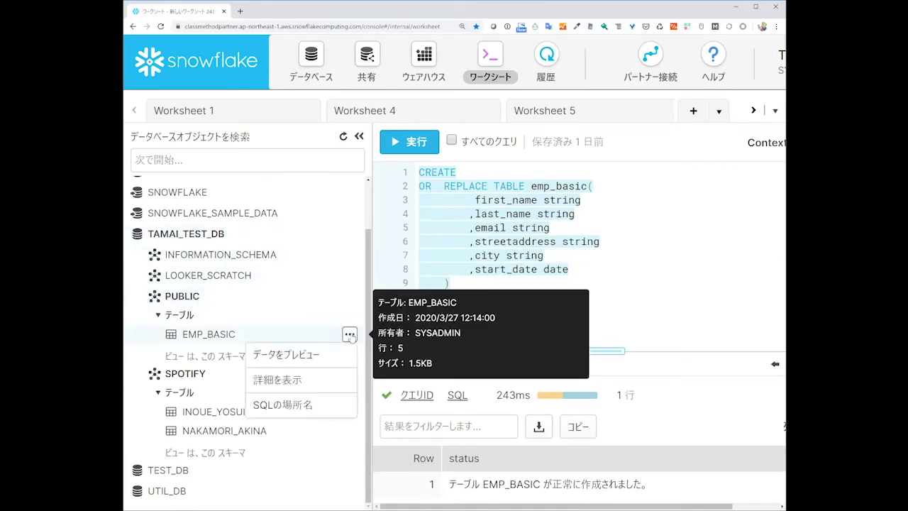
{"action": "left_click", "coordinate": [279, 361]}
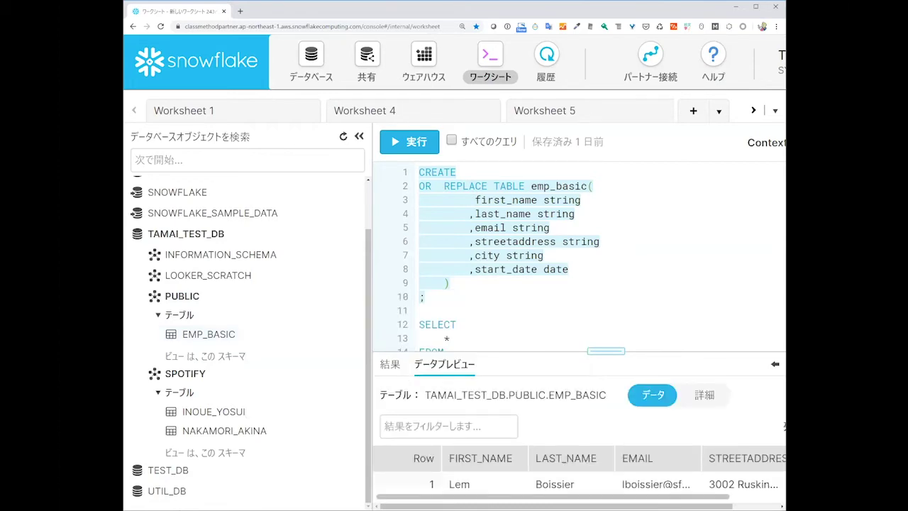
Step: Enlarge the data preview area and examine all rows and columns of EMP_BASIC
{"action": "key", "text": "ctrl+minus"}
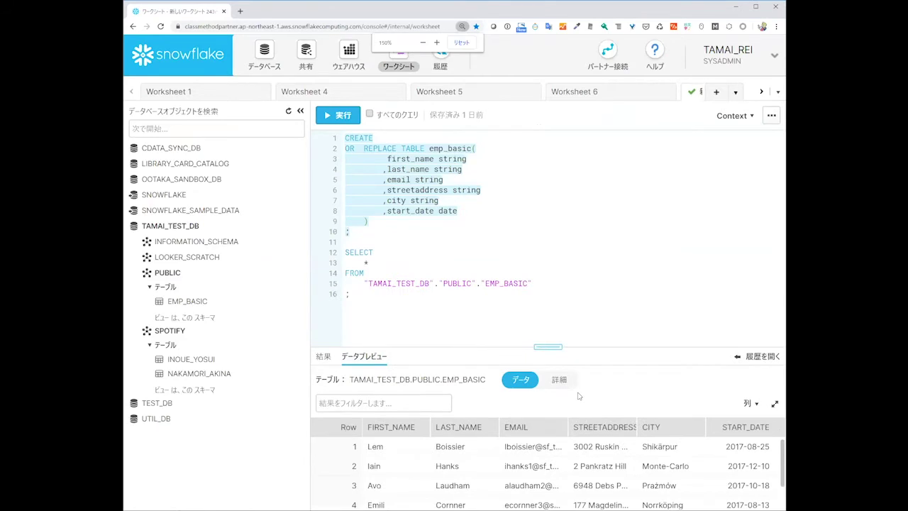
{"action": "scroll", "coordinate": [521, 464], "scroll_direction": "down", "scroll_amount": 1}
{"action": "scroll", "coordinate": [588, 441], "scroll_direction": "up", "scroll_amount": 1}
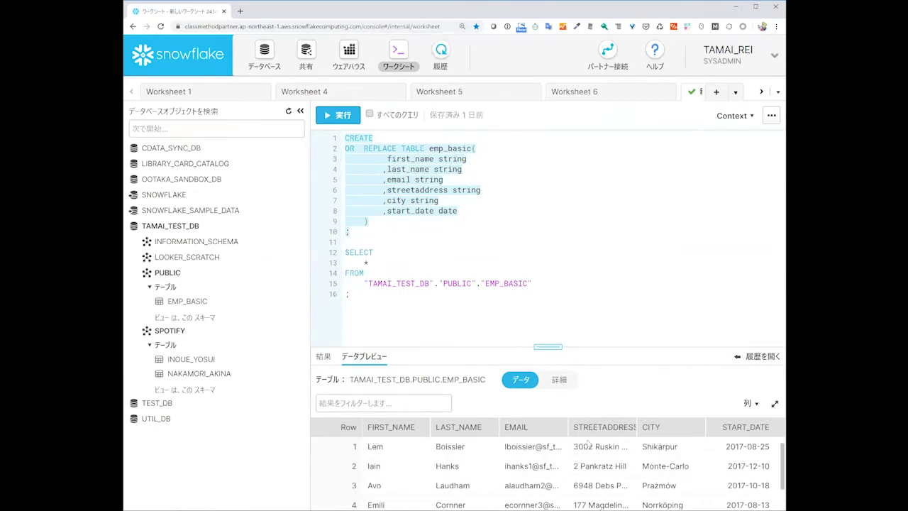
{"action": "left_click", "coordinate": [461, 27]}
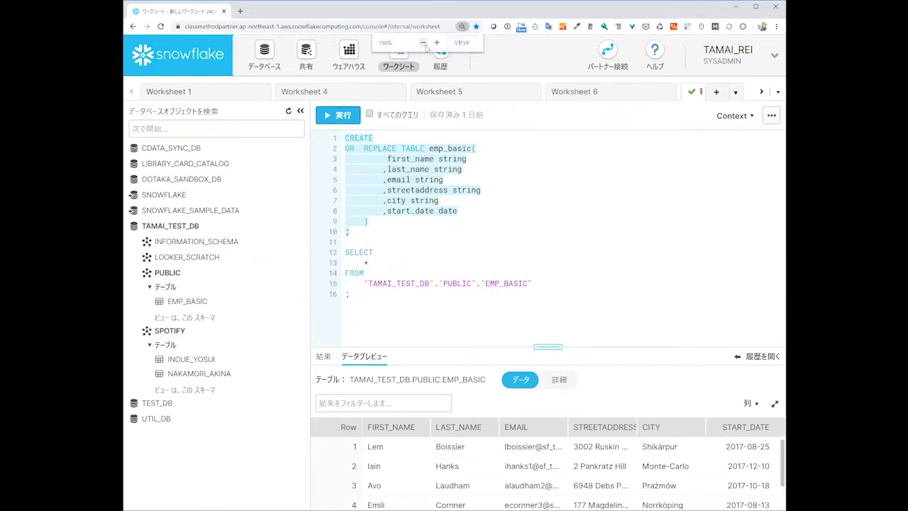
{"action": "left_click", "coordinate": [423, 43]}
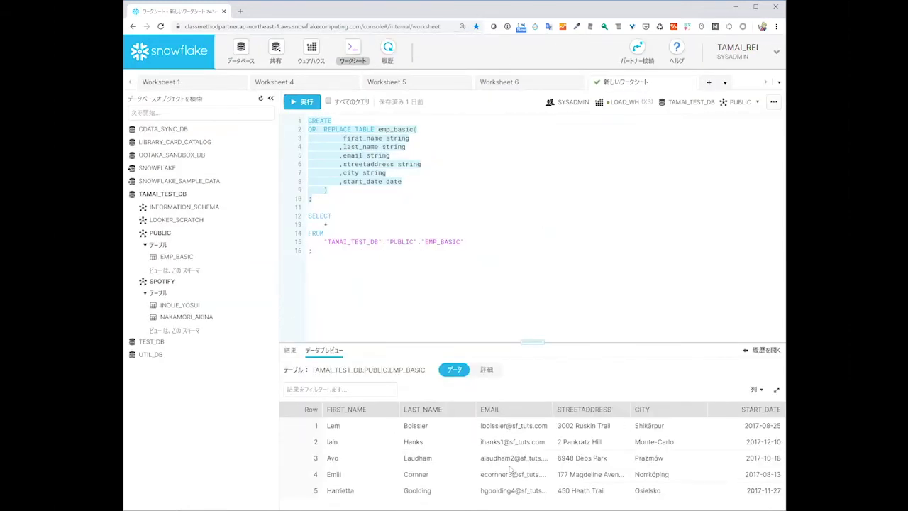
{"action": "left_click_drag", "start_coordinate": [529, 340], "coordinate": [528, 264]}
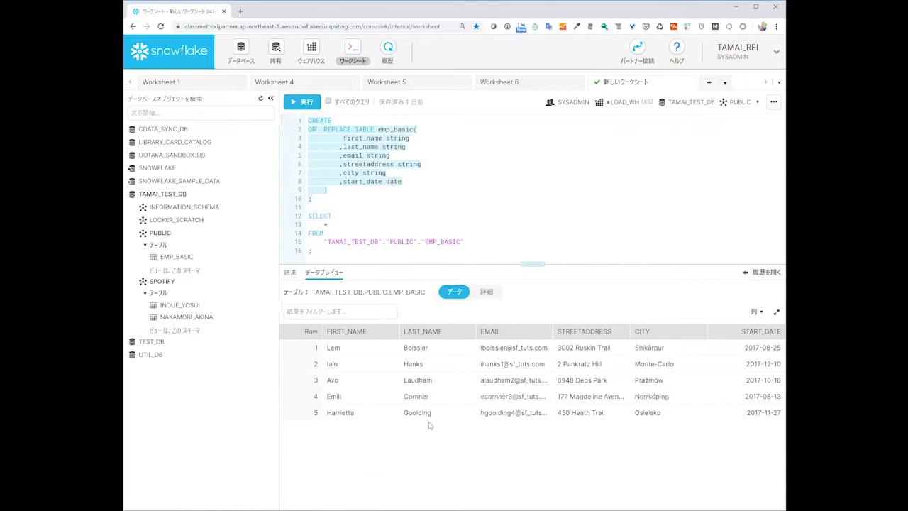
Step: Run only the SELECT * statement on "TAMAI_TEST_DB"."PUBLIC"."EMP_BASIC" and view its full result
{"action": "left_click", "coordinate": [330, 250]}
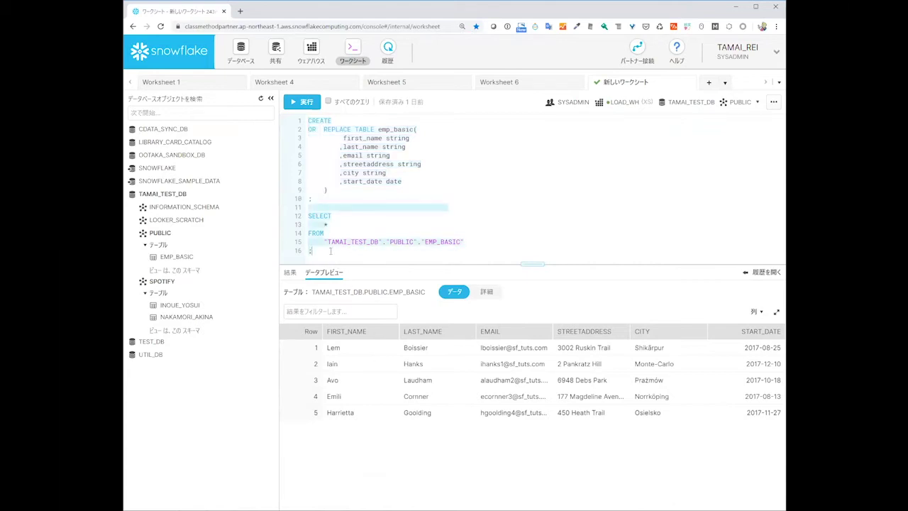
{"action": "key", "text": "ctrl+plus"}
{"action": "key", "text": "ctrl+plus"}
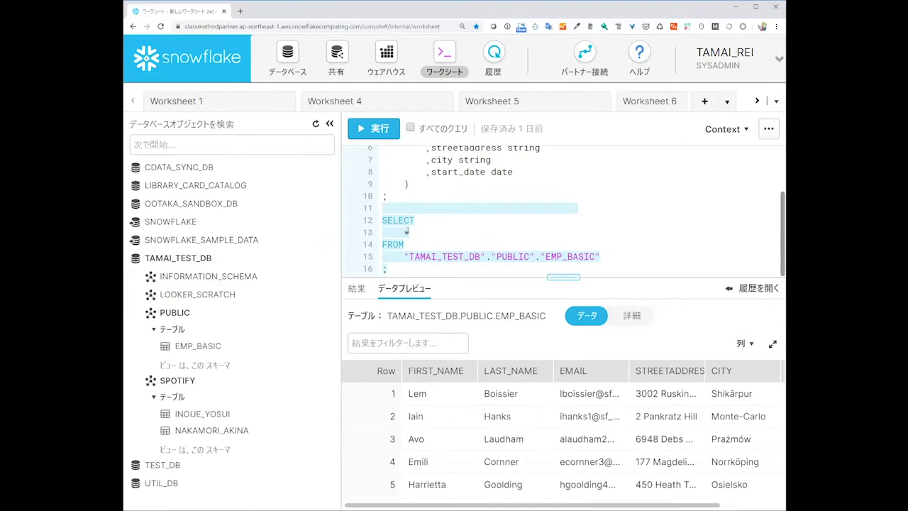
{"action": "left_click", "coordinate": [376, 126]}
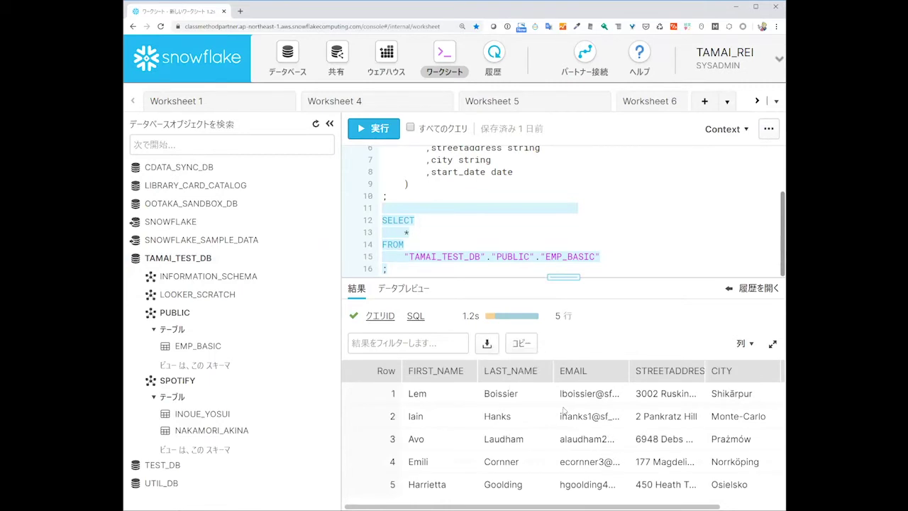
{"action": "key", "text": "ctrl+minus"}
{"action": "key", "text": "ctrl+minus"}
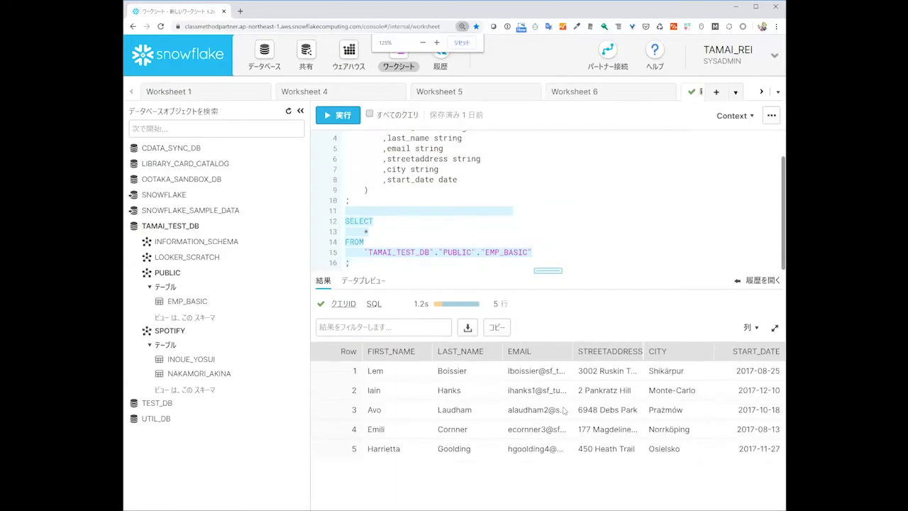